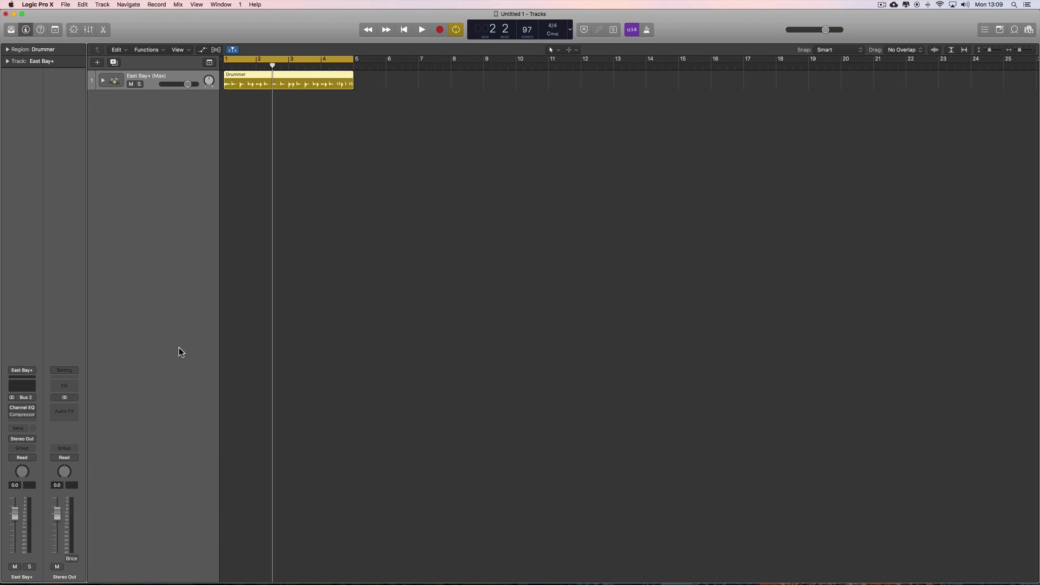
# - Open the East Bay+ channel's Audio FX plug-in list and browse its IK Multimedia and Softube audio units
pyautogui.click(26, 423)
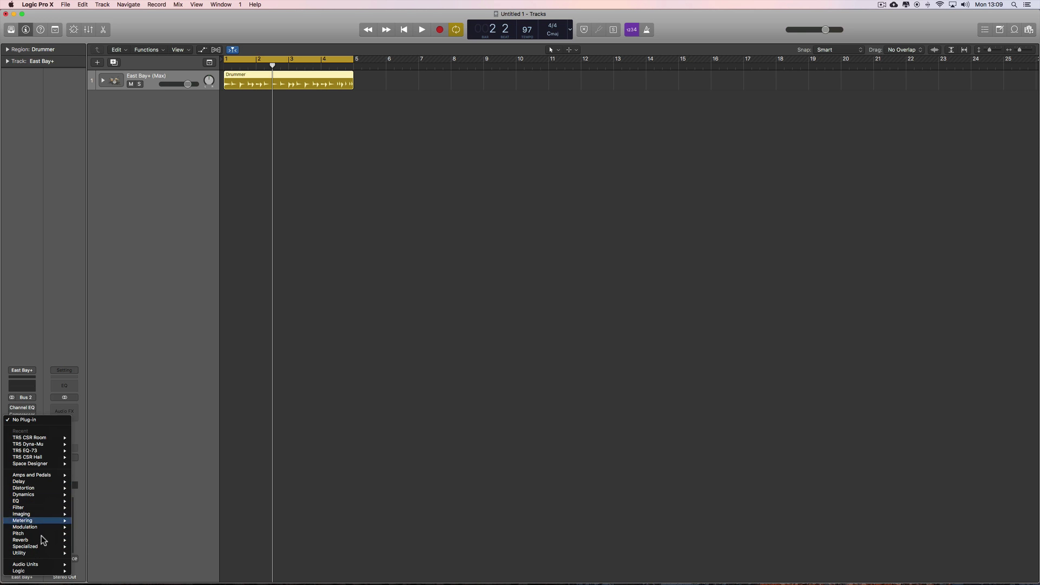
pyautogui.moveTo(45, 564)
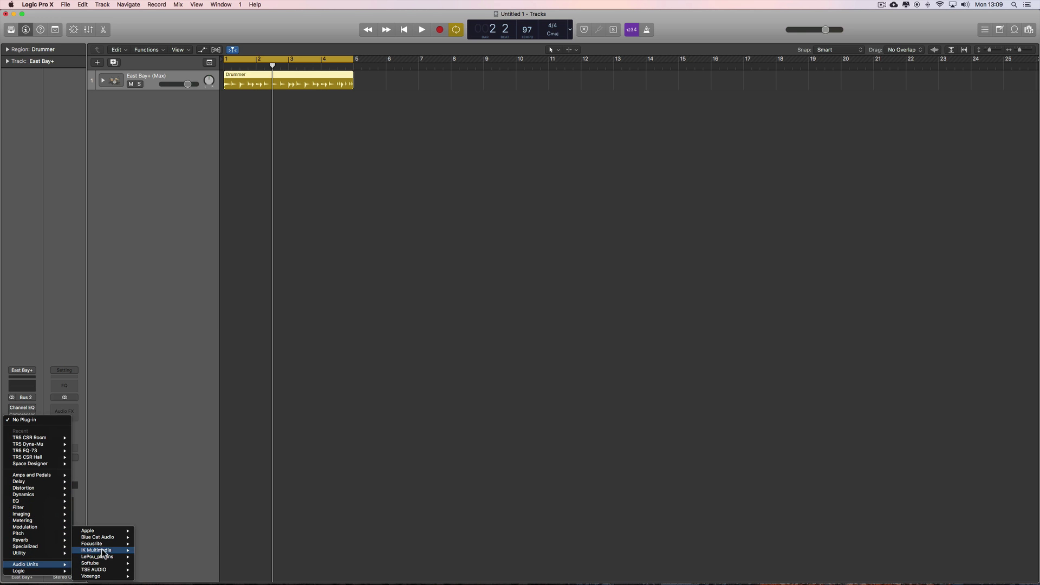
pyautogui.moveTo(103, 550)
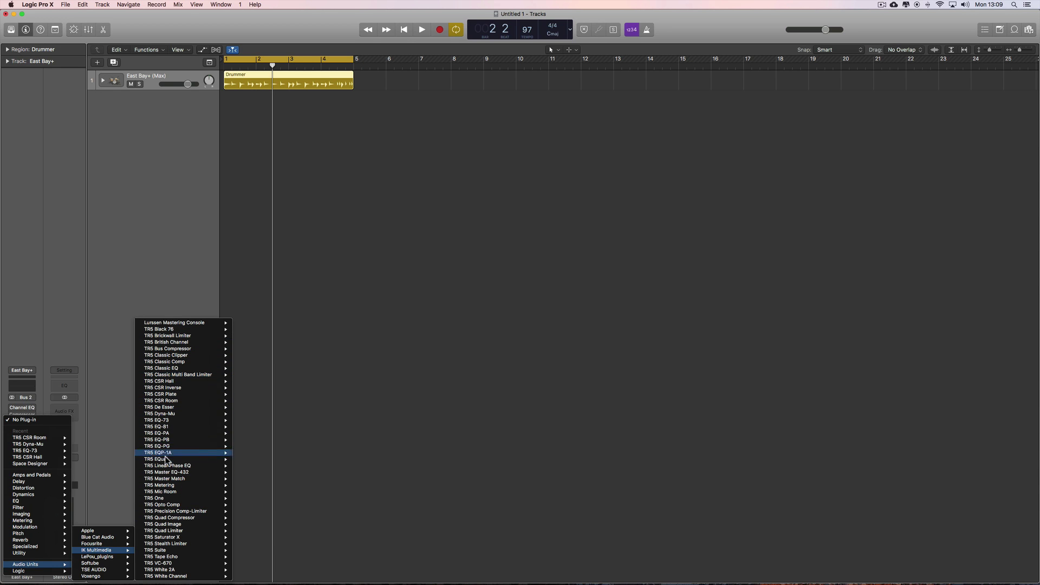
pyautogui.moveTo(164, 377)
pyautogui.moveTo(164, 479)
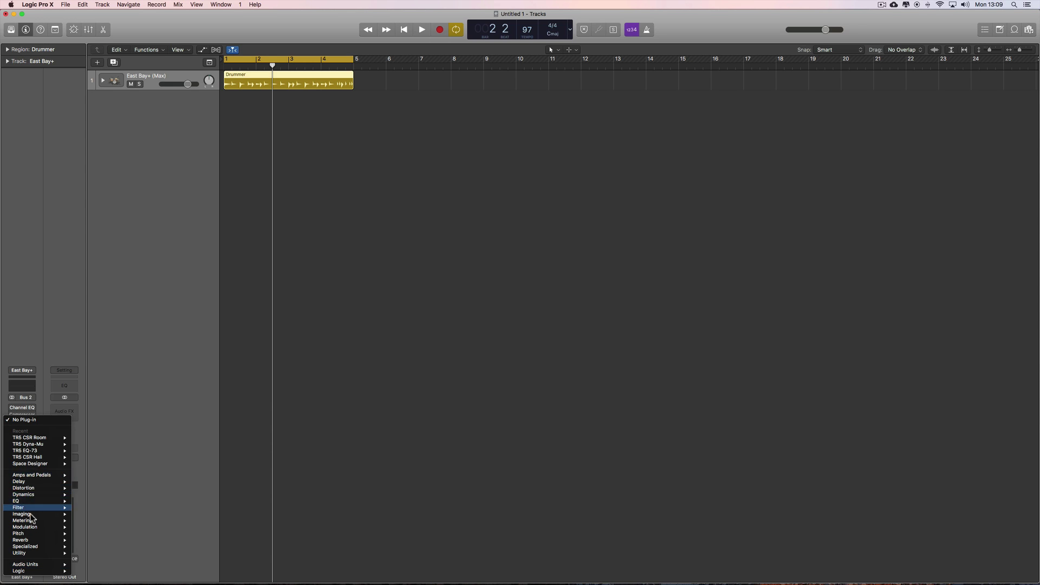
pyautogui.moveTo(38, 479)
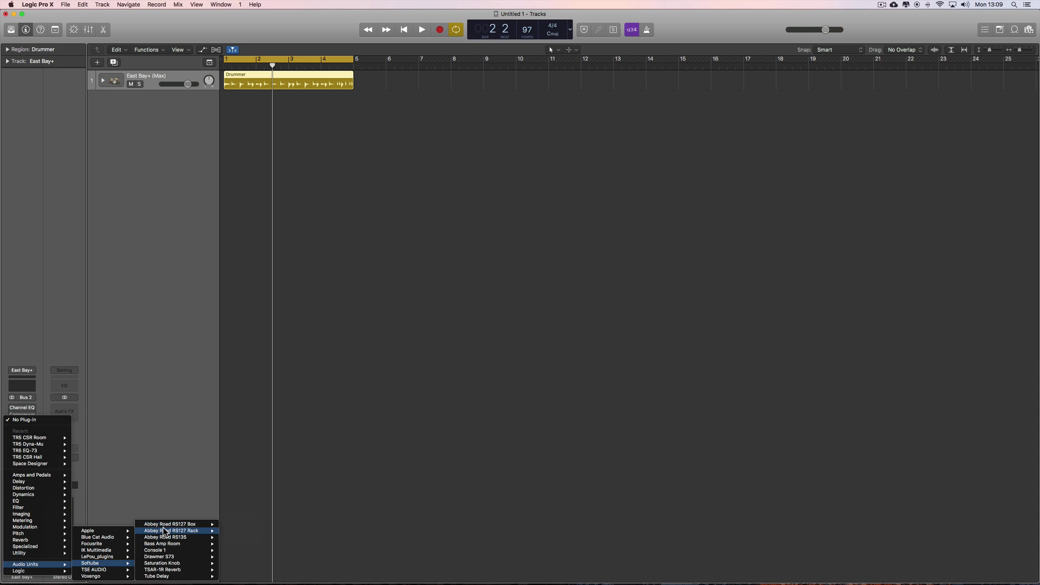
pyautogui.moveTo(166, 527)
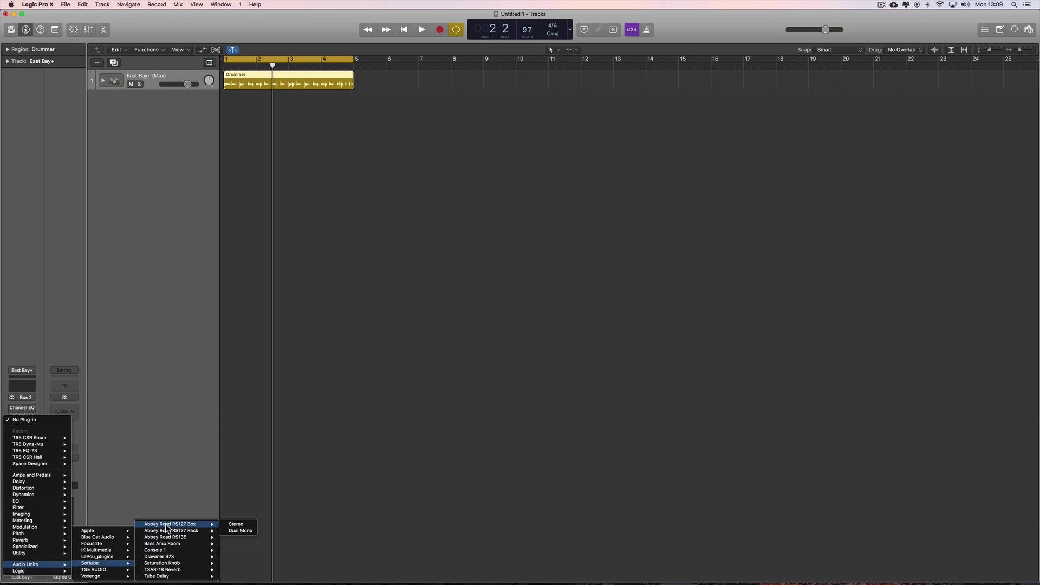
pyautogui.moveTo(169, 573)
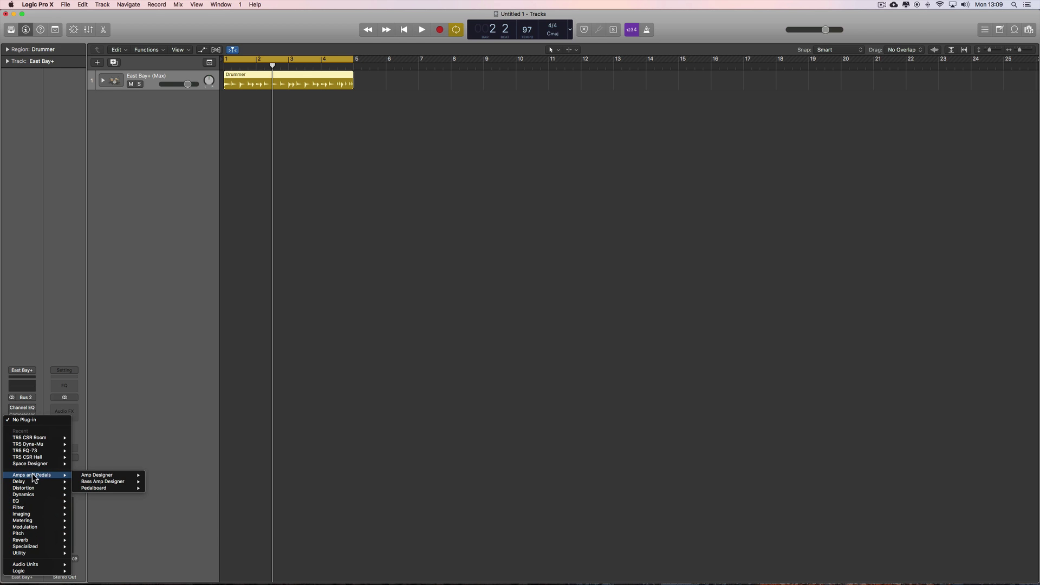
# - Dismiss the plug-in list and open Preferences > Plug-in Manager to review all installed plug-ins
pyautogui.click(186, 177)
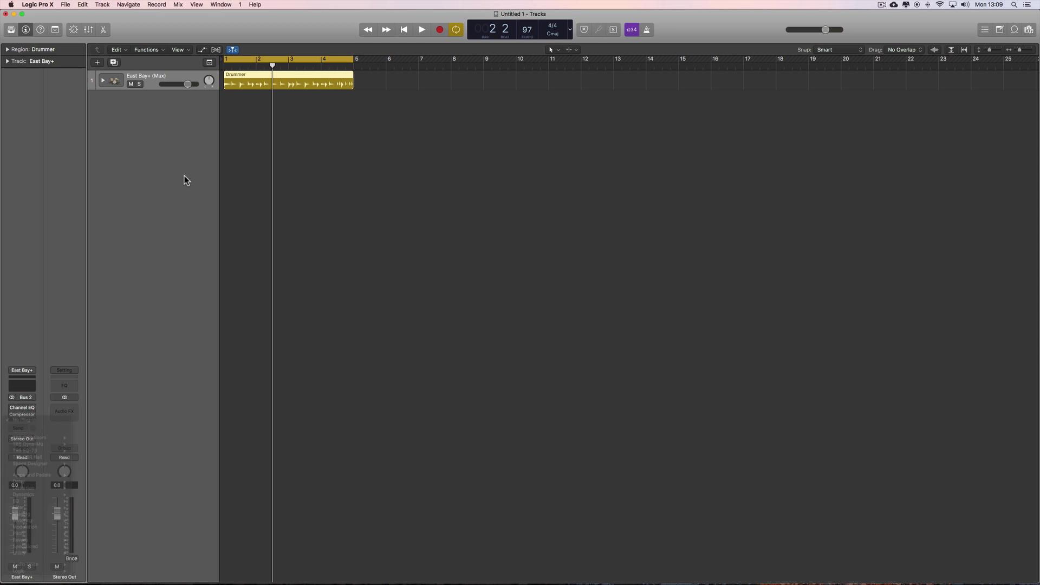
pyautogui.click(41, 6)
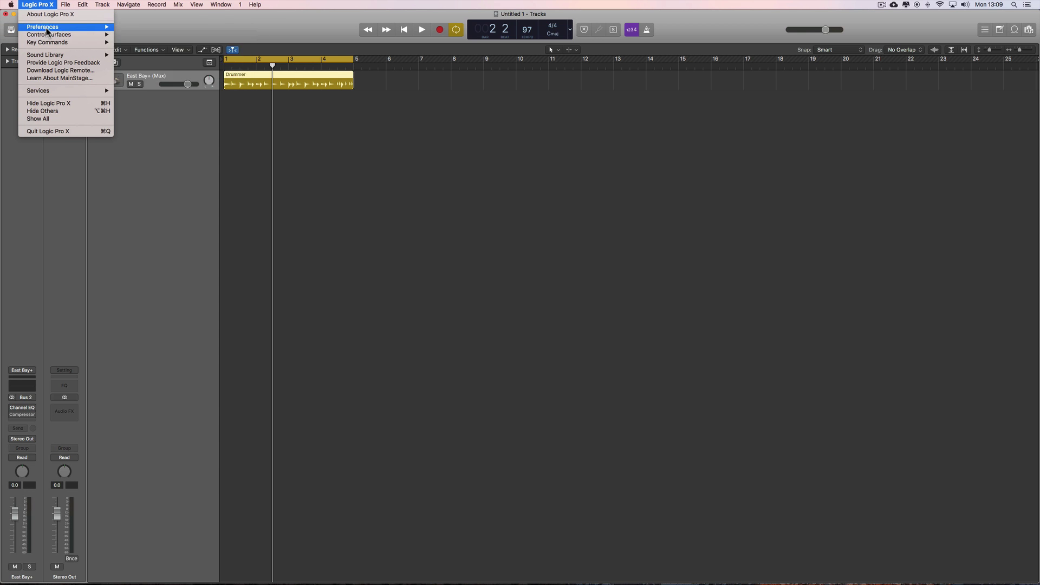
pyautogui.moveTo(47, 27)
pyautogui.click(151, 123)
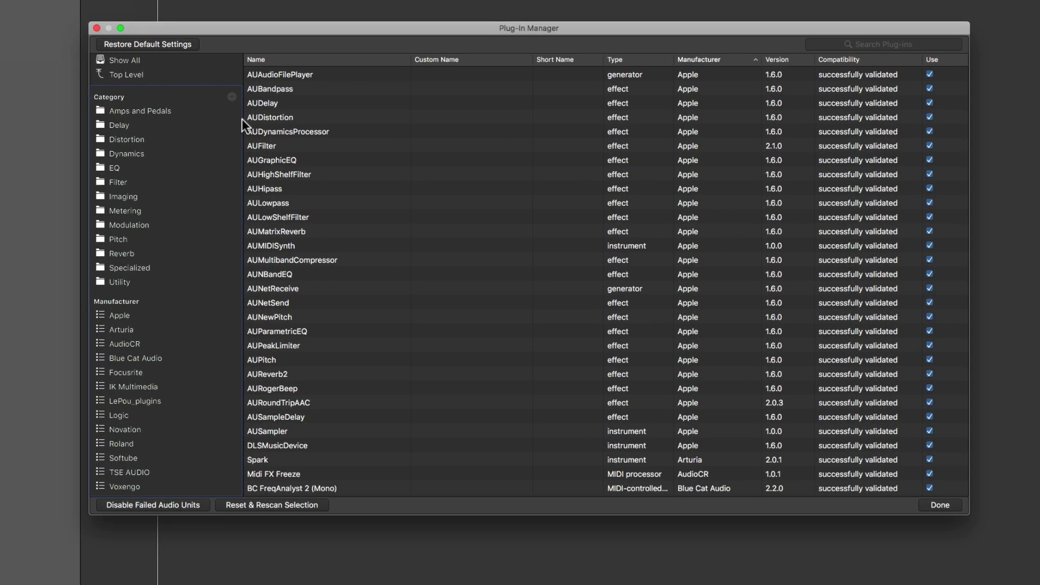
pyautogui.scroll(-20, 602, 268)
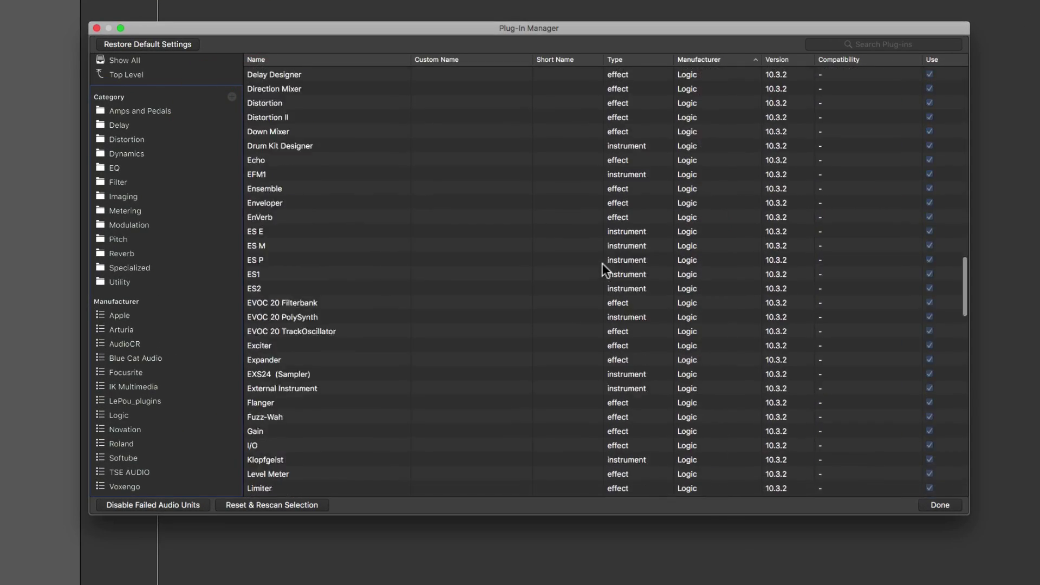
pyautogui.scroll(-10, 603, 262)
pyautogui.scroll(20, 603, 262)
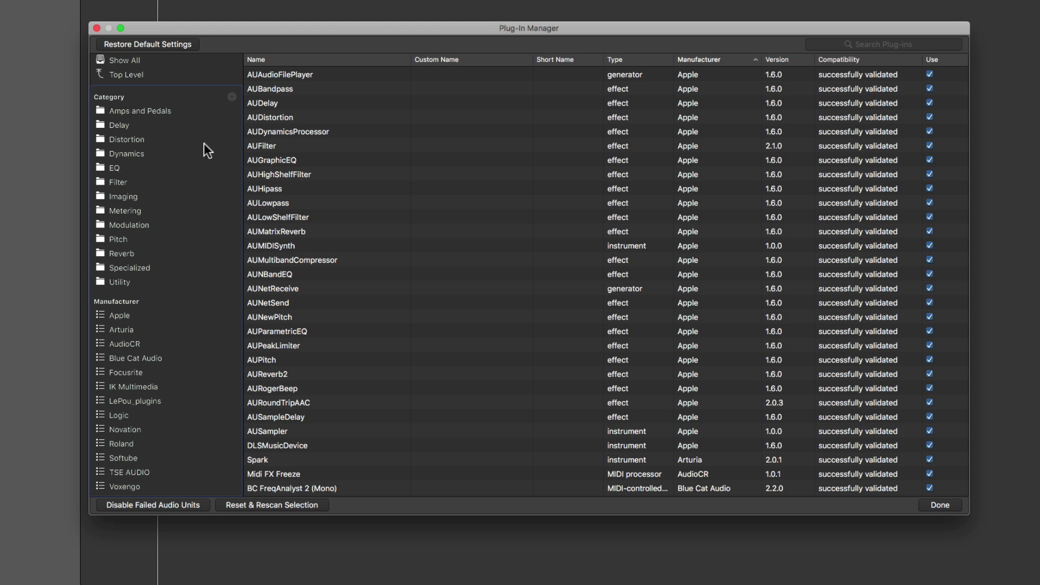
# - Add a new plug-in category named 'AA_Favourites'
pyautogui.click(232, 97)
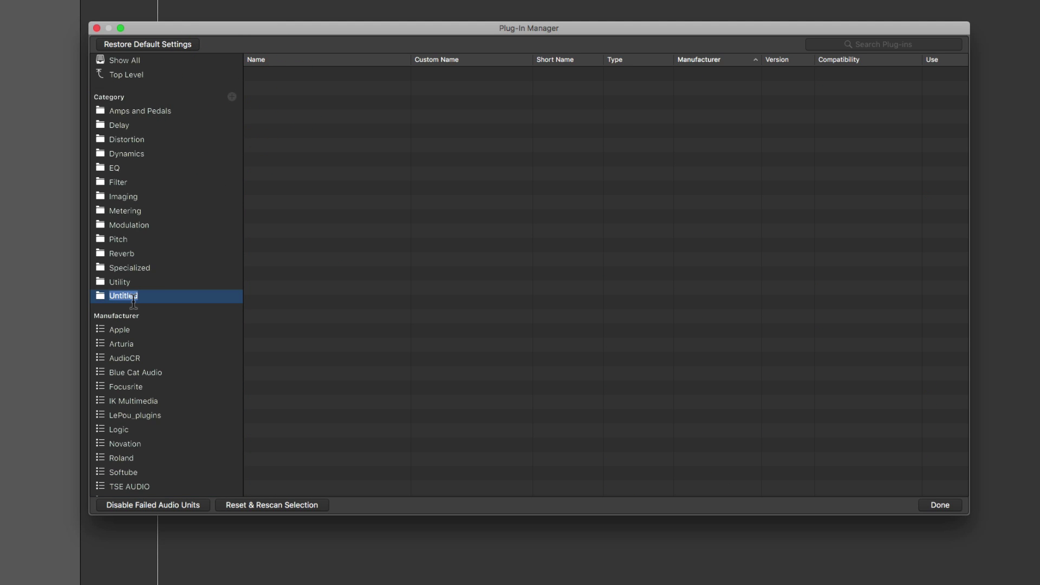
pyautogui.write('AA_Favourites')
pyautogui.press('Return')
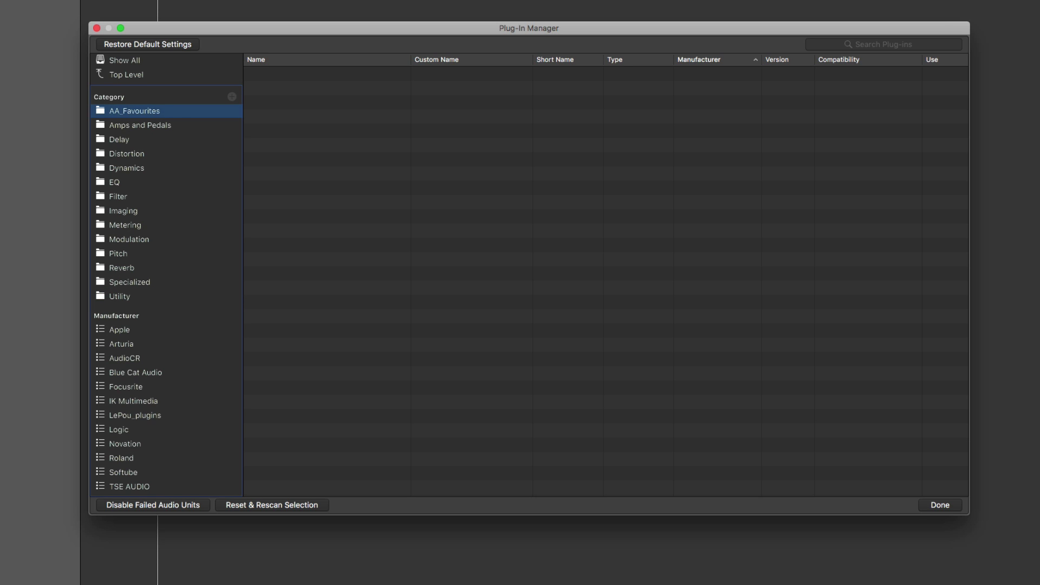
# - Add IK Multimedia's TR5 EQ-73 to AA_Favourites and check the category's contents
pyautogui.click(142, 402)
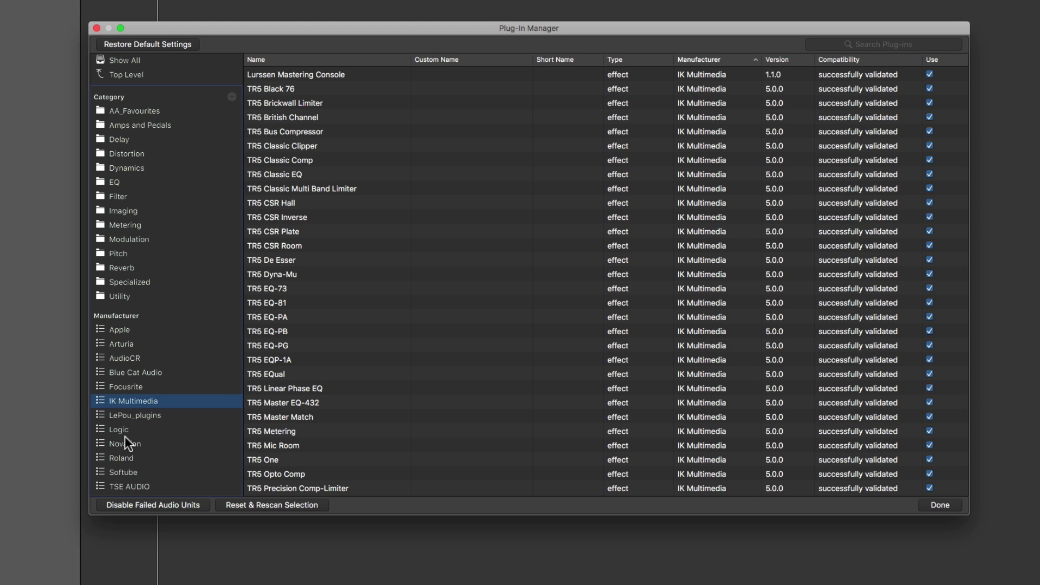
pyautogui.click(278, 289)
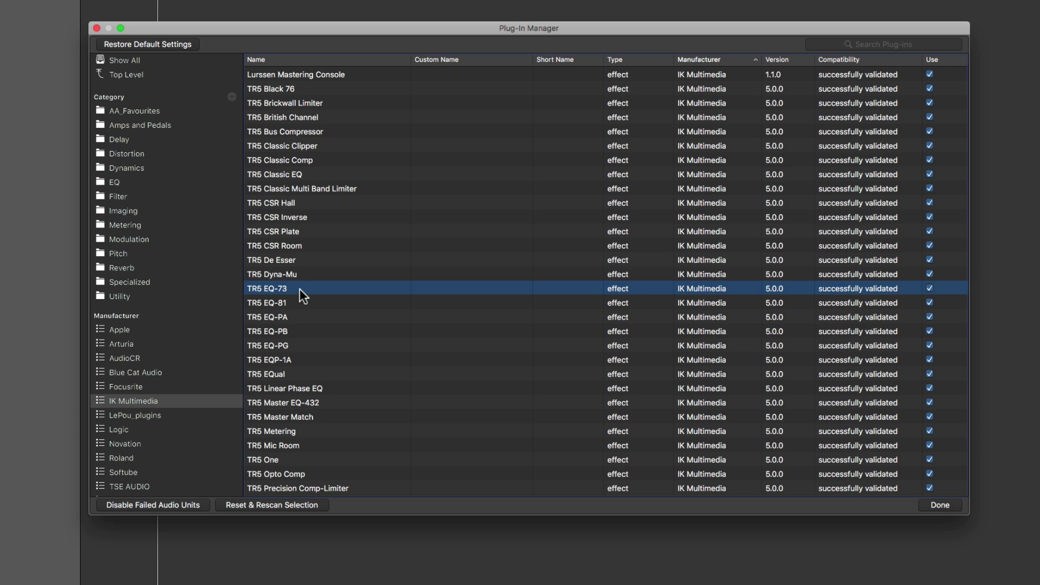
pyautogui.moveTo(300, 289); pyautogui.dragTo(142, 112)
pyautogui.click(142, 111)
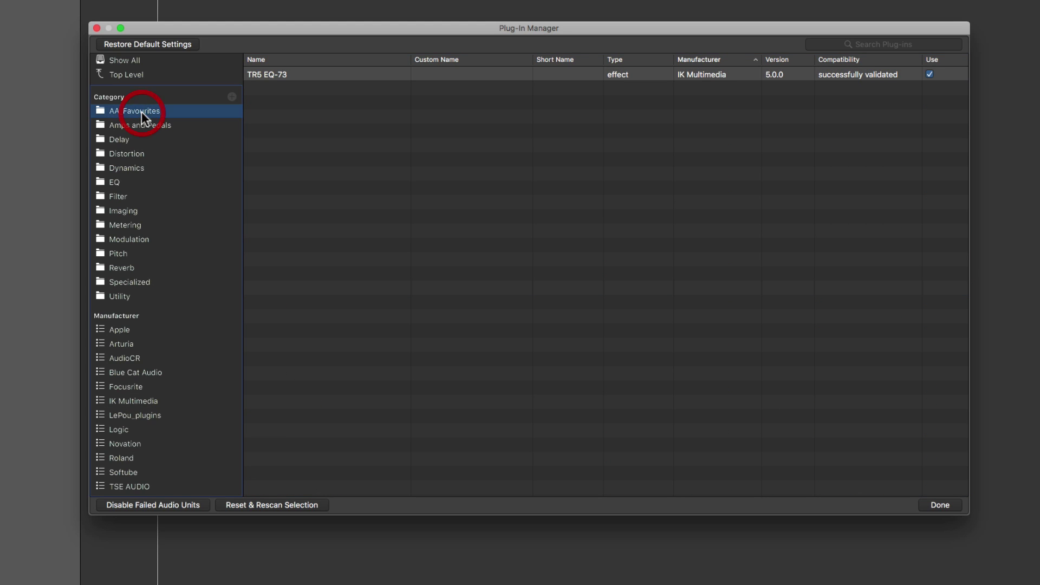
# - Add TR5 Dyna-Mu, Bus Compressor, Black 76, White 2A and VC-670 to AA_Favourites
pyautogui.click(130, 395)
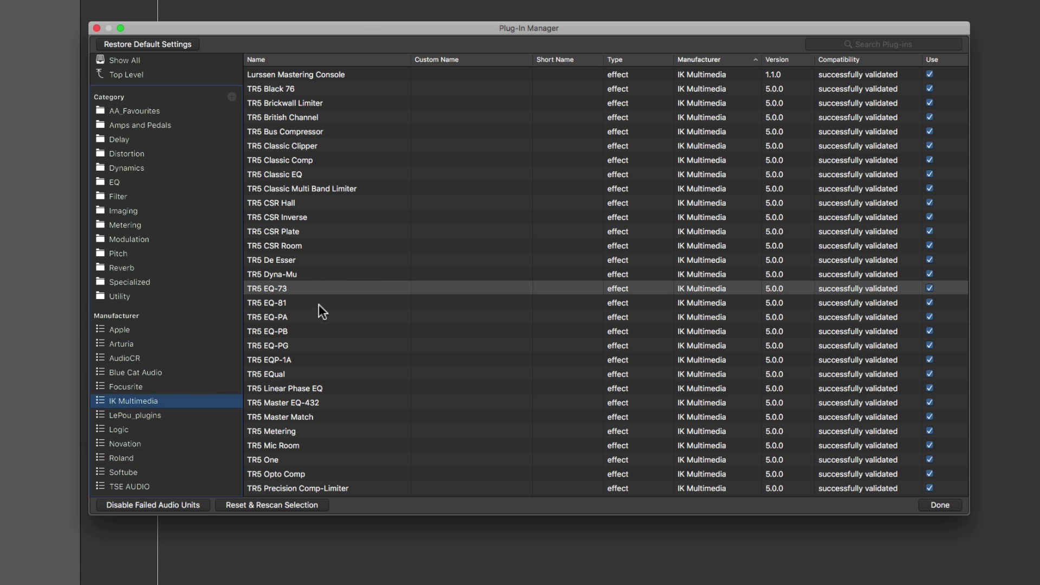
pyautogui.moveTo(282, 274); pyautogui.dragTo(145, 113)
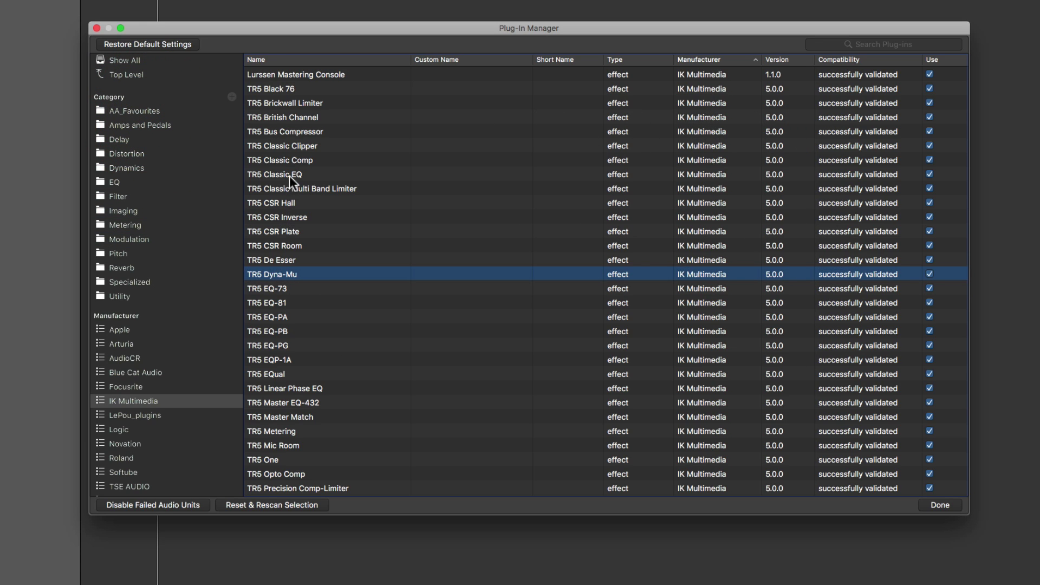
pyautogui.moveTo(288, 129); pyautogui.dragTo(137, 111)
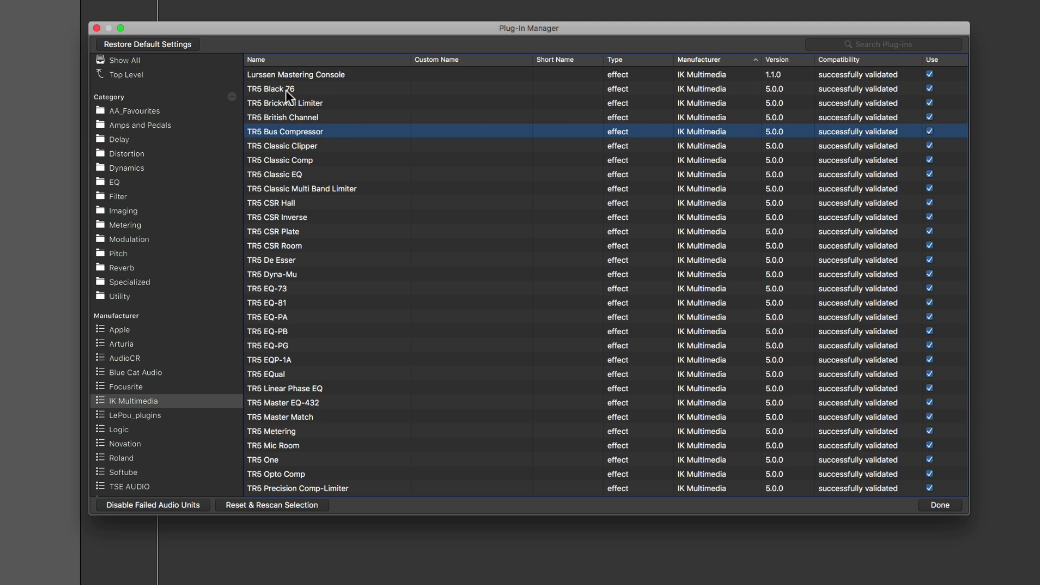
pyautogui.moveTo(286, 92); pyautogui.dragTo(156, 110)
pyautogui.scroll(-5, 345, 398)
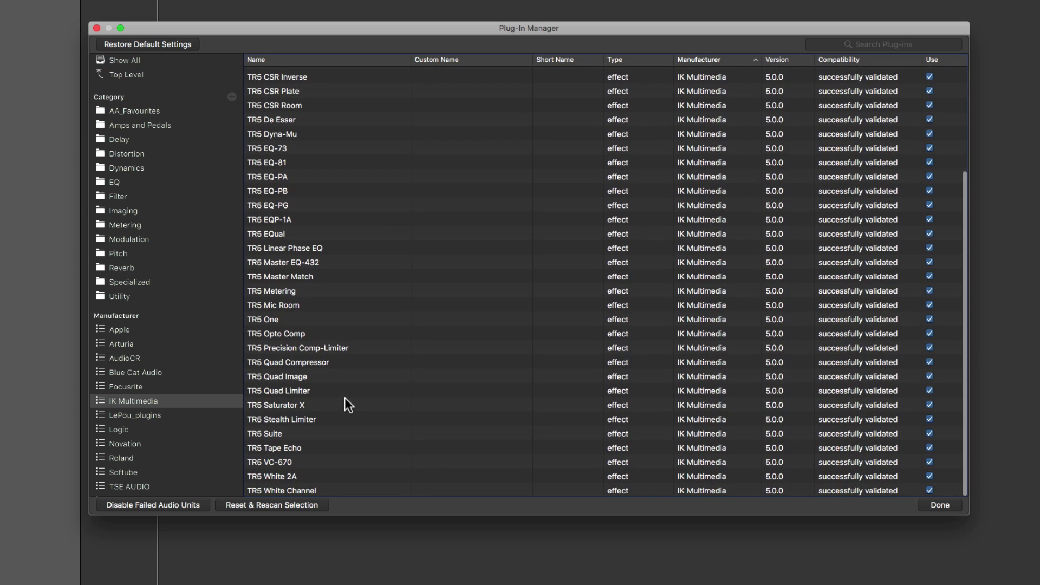
pyautogui.moveTo(286, 476); pyautogui.dragTo(142, 111)
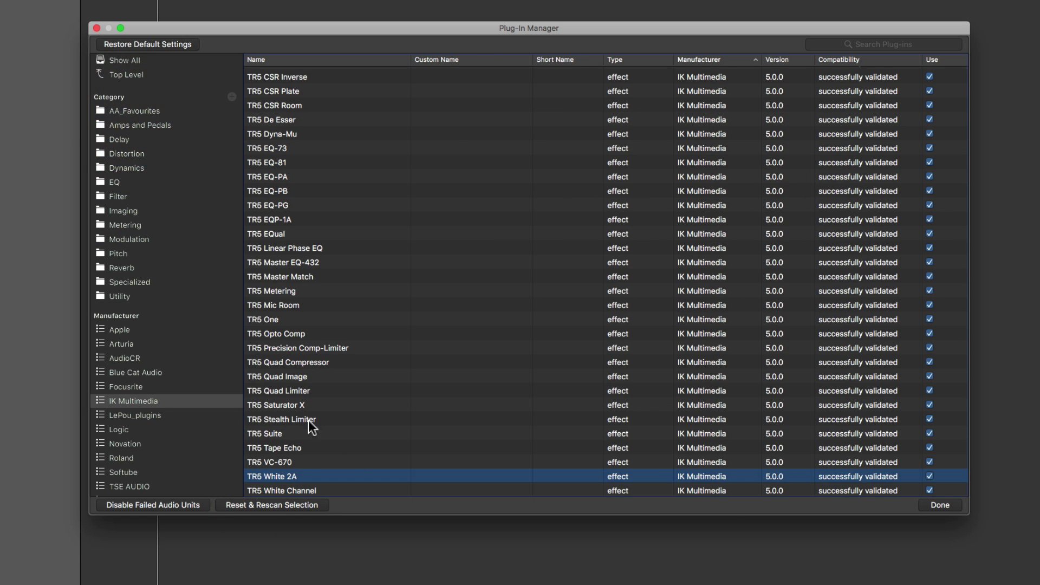
pyautogui.moveTo(290, 459); pyautogui.dragTo(146, 113)
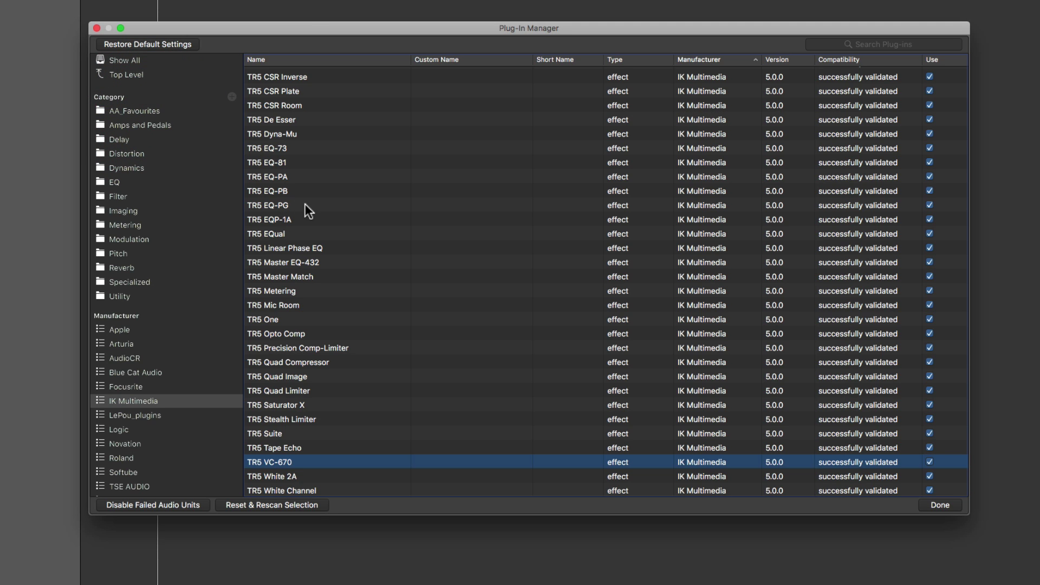
# - Add TR5 CSR Plate and TR5 EQP-1A to AA_Favourites
pyautogui.scroll(3, 313, 222)
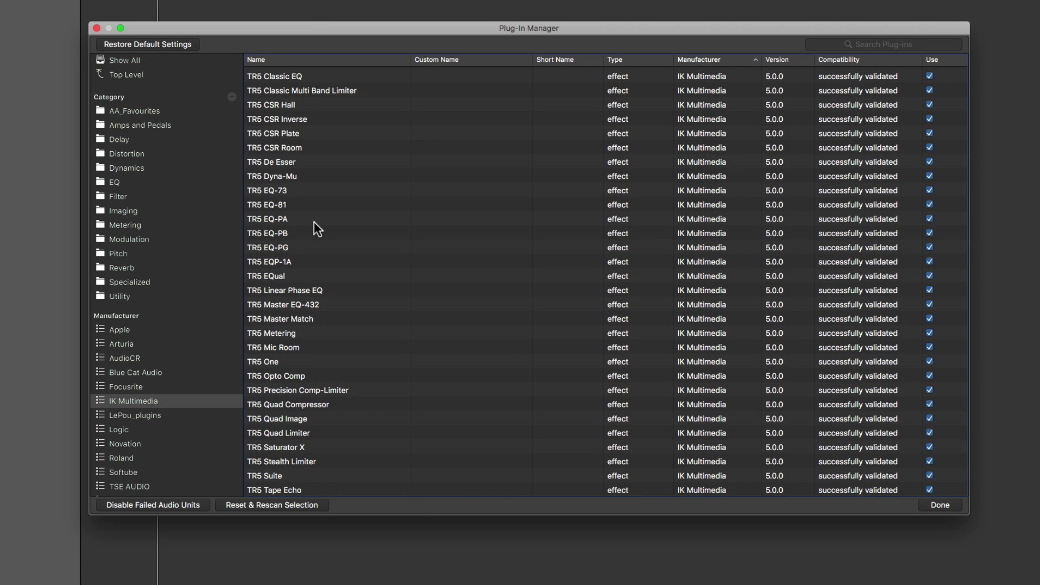
pyautogui.click(293, 134)
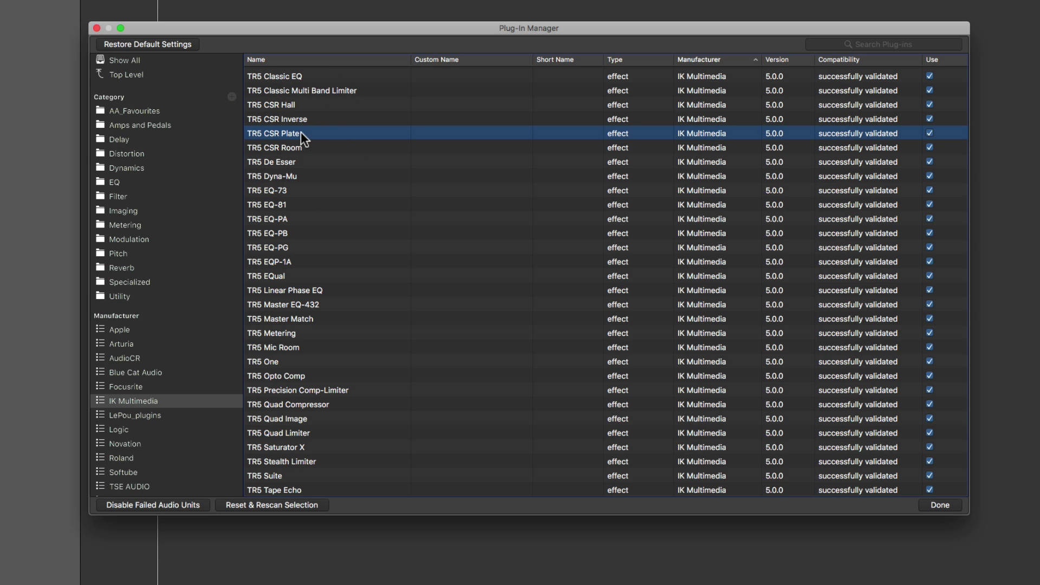
pyautogui.moveTo(301, 132); pyautogui.dragTo(153, 108)
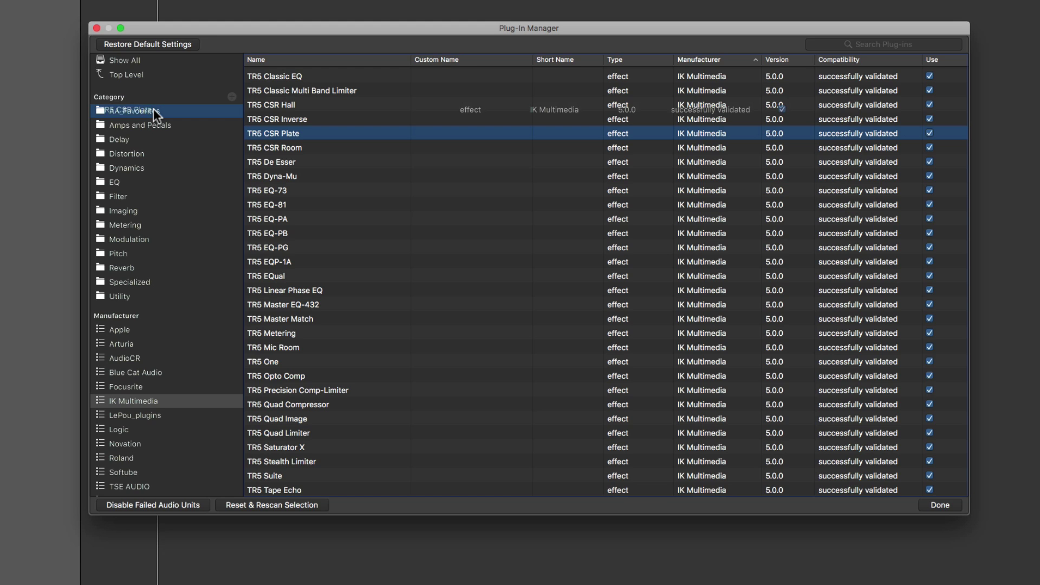
pyautogui.moveTo(154, 108); pyautogui.dragTo(154, 108)
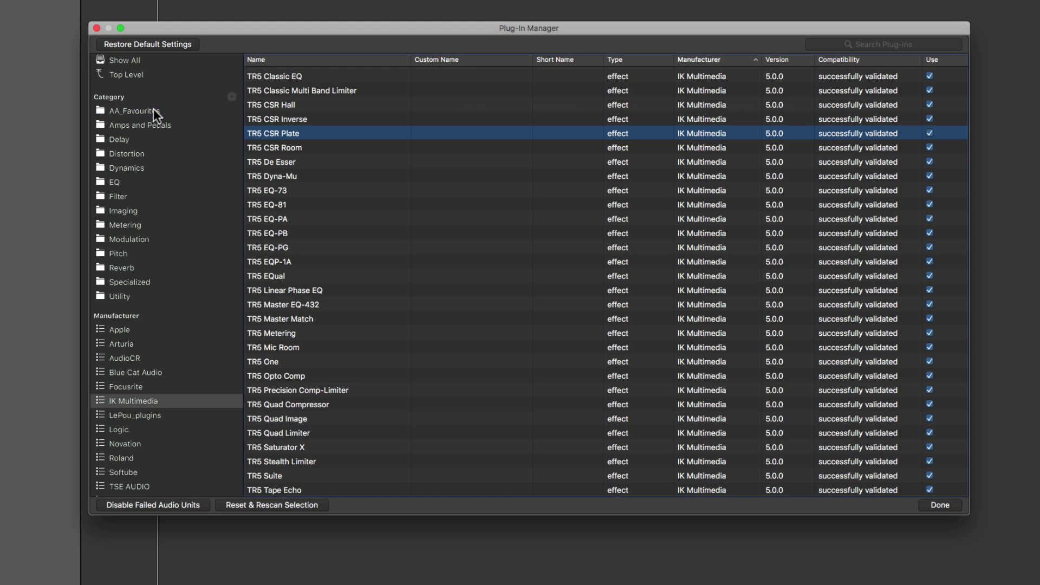
pyautogui.click(270, 261)
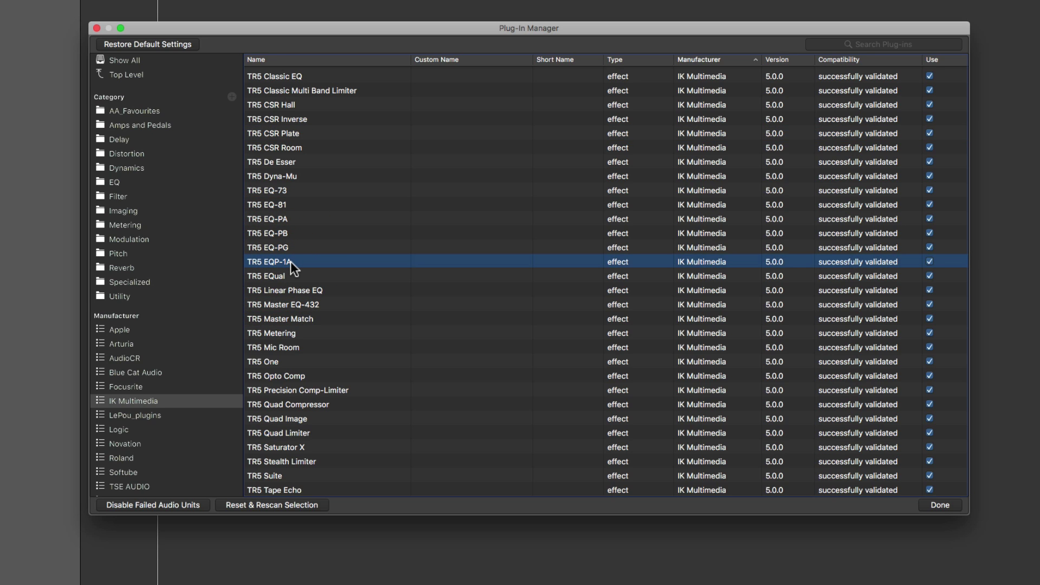
pyautogui.moveTo(291, 261); pyautogui.dragTo(150, 113)
# - Add Apple's Channel EQ from the EQ category to AA_Favourites and view the folder
pyautogui.click(125, 329)
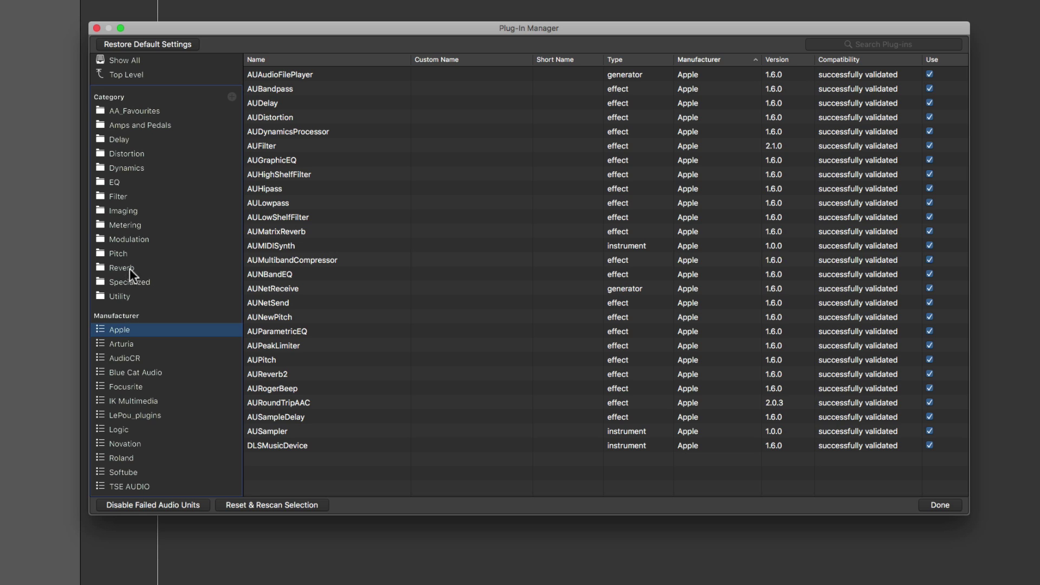
pyautogui.click(114, 181)
pyautogui.moveTo(282, 74); pyautogui.dragTo(152, 115)
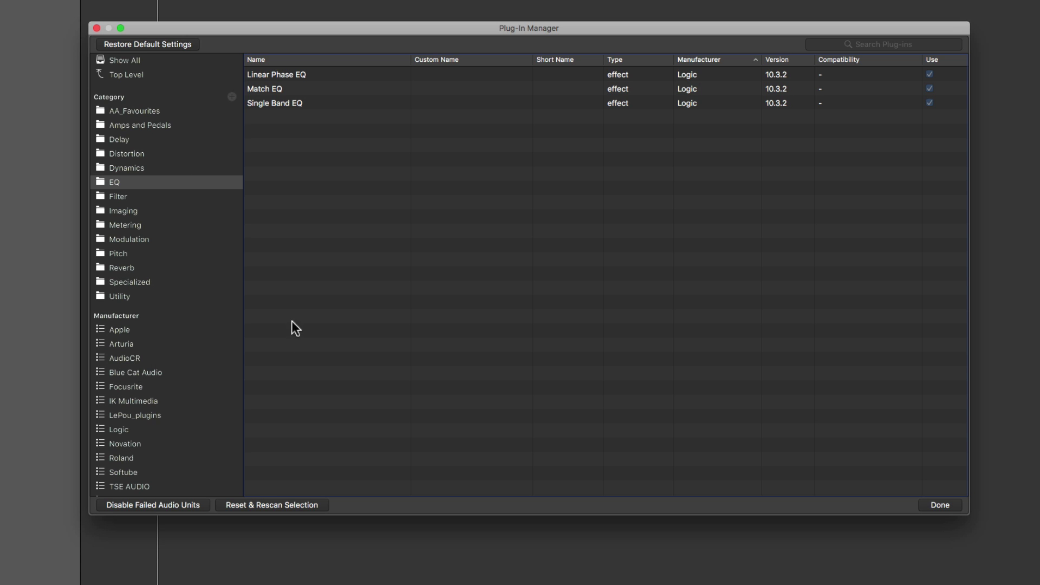
pyautogui.click(138, 111)
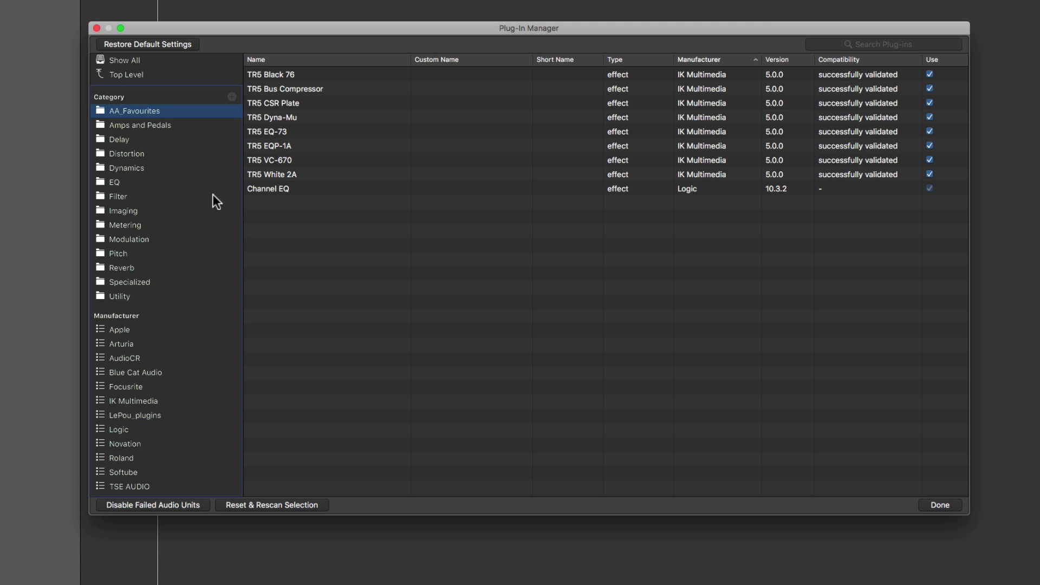
# - Move Channel EQ back into the EQ category and reselect AA_Favourites
pyautogui.moveTo(268, 187); pyautogui.dragTo(122, 181)
pyautogui.click(118, 183)
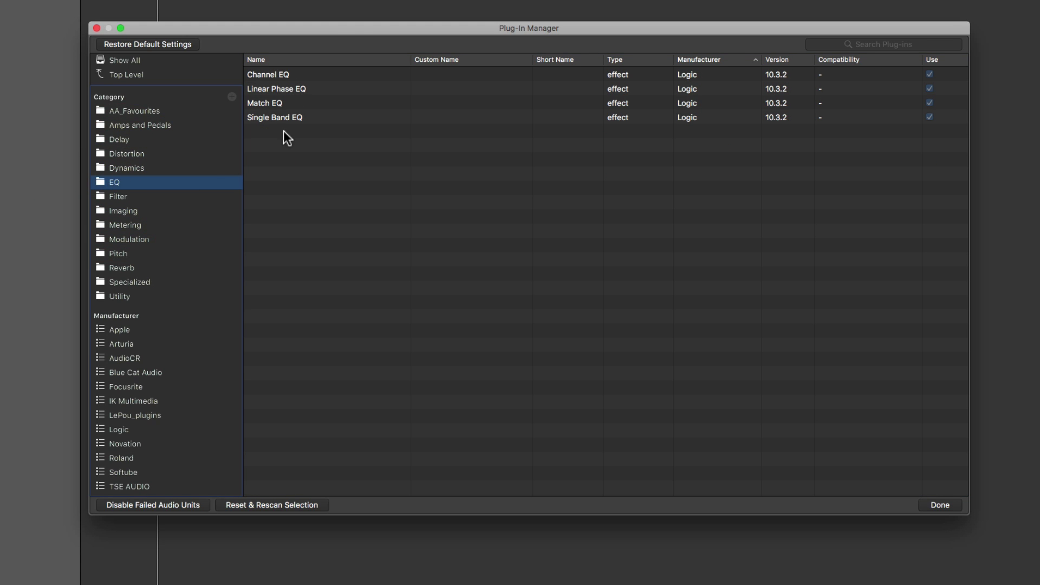
pyautogui.click(132, 110)
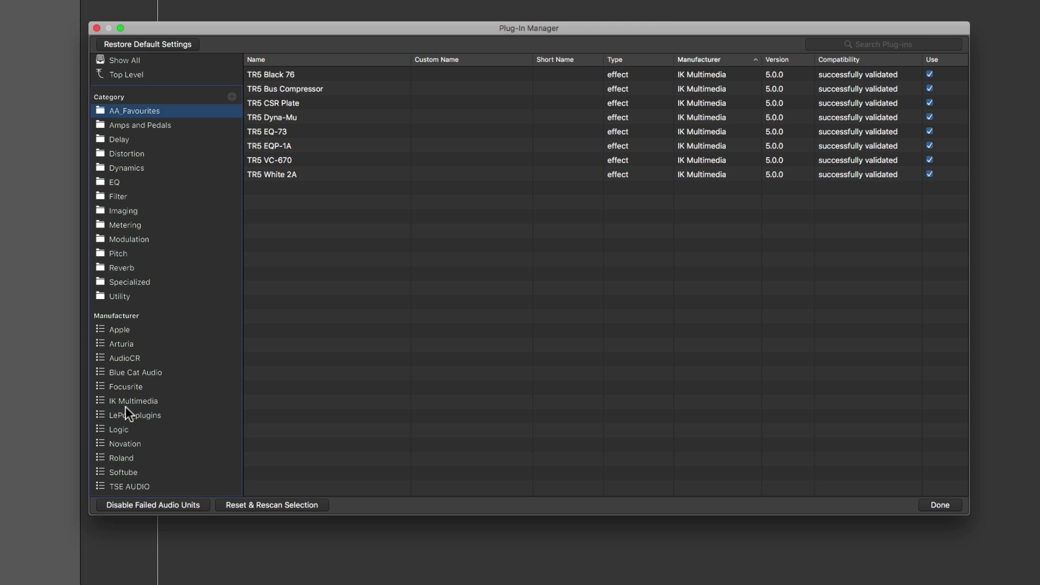
# - Add Softube's Abbey Road RS127 Box, RS127 Rack and RS135 to AA_Favourites
pyautogui.click(128, 467)
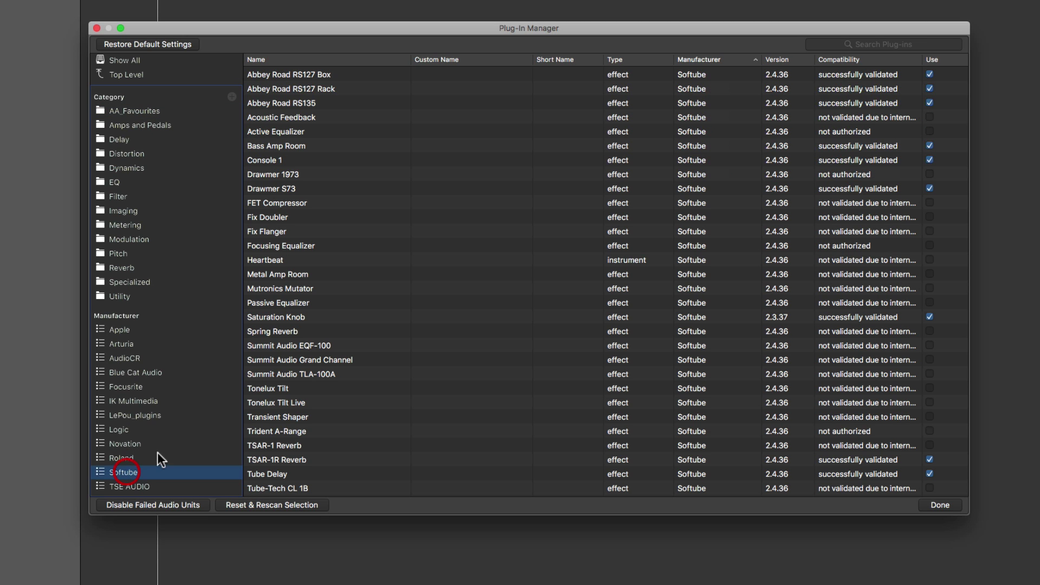
pyautogui.click(300, 76)
pyautogui.keyDown('shift'); pyautogui.click(304, 89); pyautogui.keyUp('shift')
pyautogui.keyDown('shift'); pyautogui.click(301, 102); pyautogui.keyUp('shift')
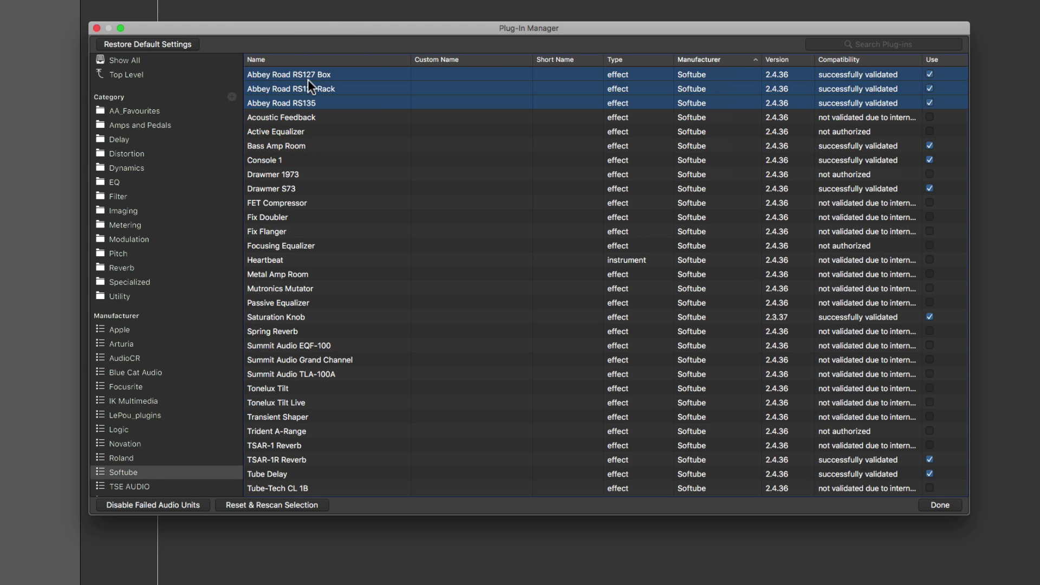
pyautogui.moveTo(320, 75); pyautogui.dragTo(154, 110)
# - View the updated AA_Favourites folder with its Abbey Road and TR5 plug-ins
pyautogui.click(143, 110)
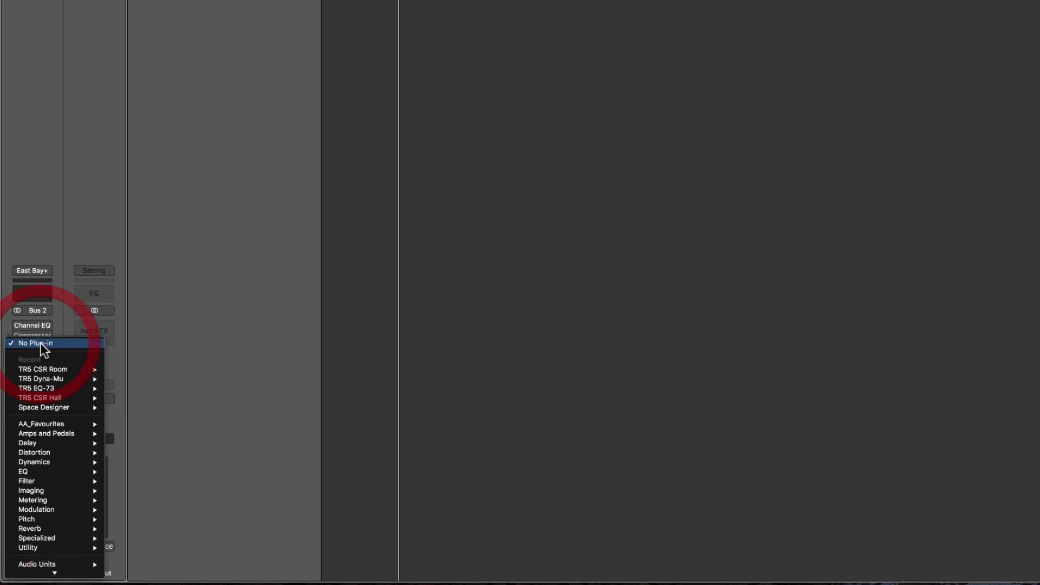
pyautogui.moveTo(25, 426)
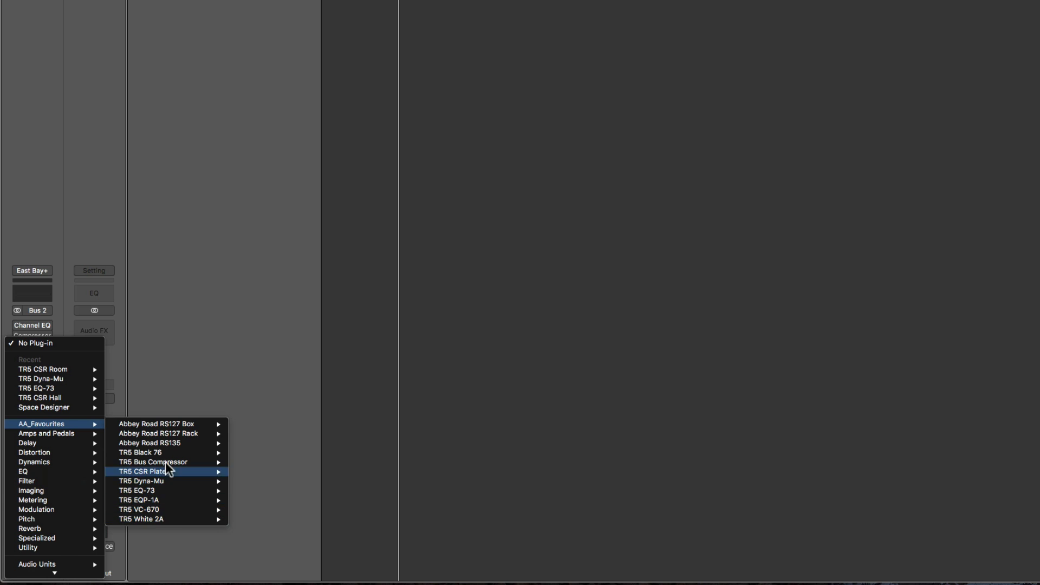
# - Close the insert plug-in list and reopen Preferences > Plug-In Manager
pyautogui.moveTo(170, 428)
pyautogui.click(221, 289)
pyautogui.click(38, 4)
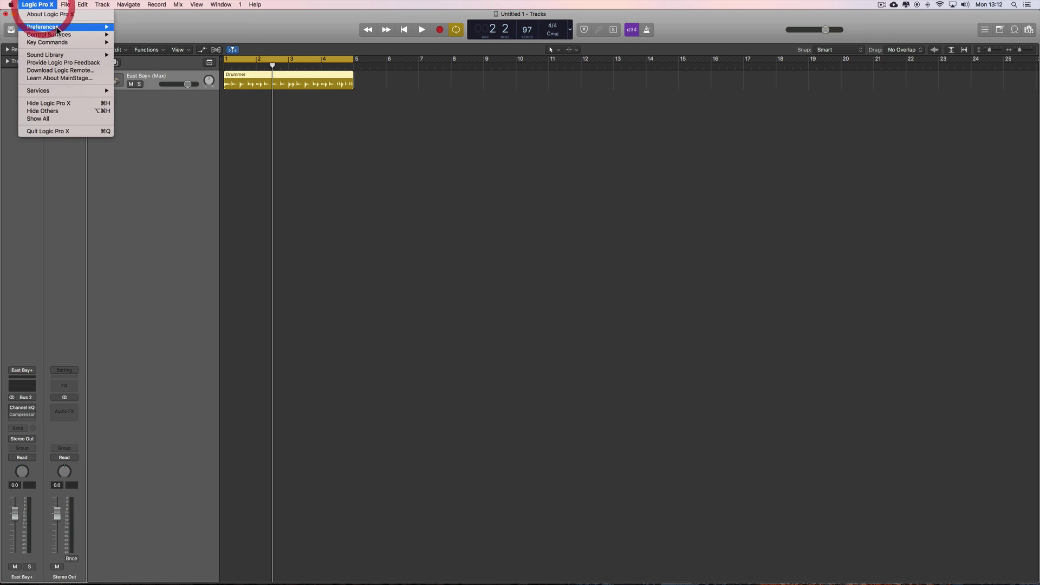
pyautogui.moveTo(57, 30)
pyautogui.click(159, 124)
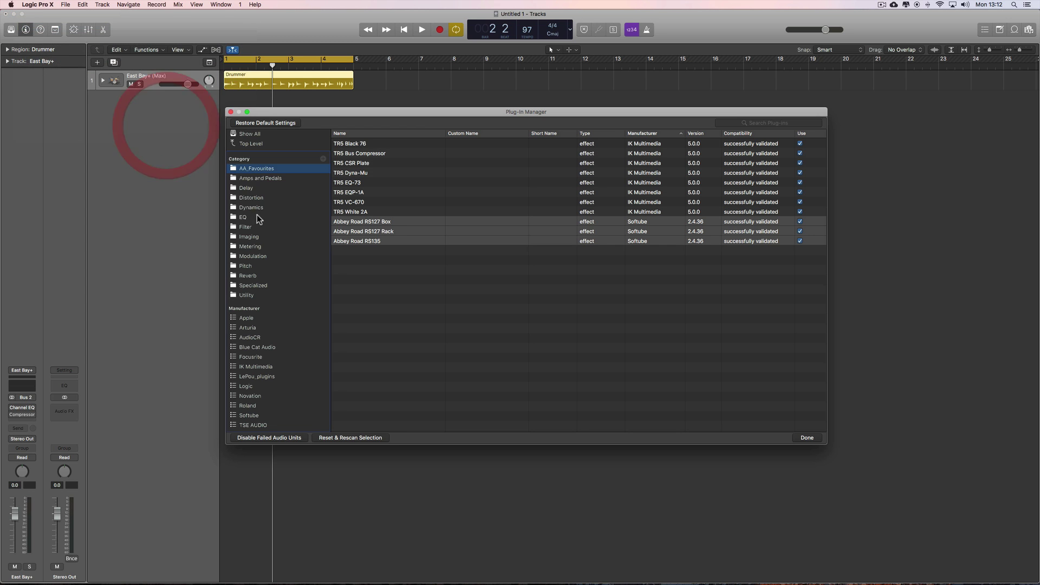
# - Bring up the remove option for TR5 VC-670 but dismiss it, keeping it in AA_Favourites
pyautogui.click(371, 204)
pyautogui.rightClick(372, 204)
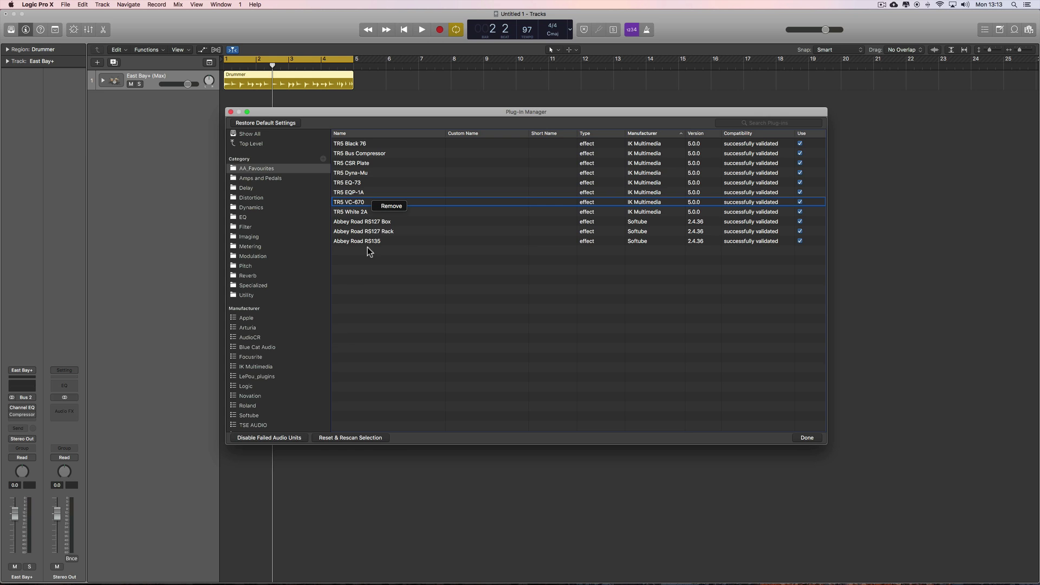
pyautogui.click(417, 112)
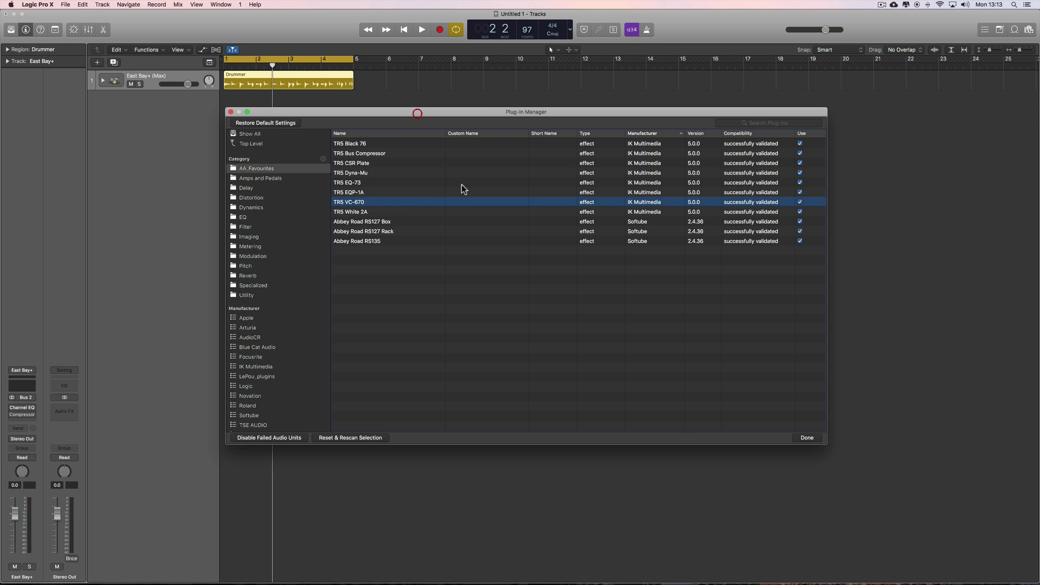
pyautogui.click(231, 112)
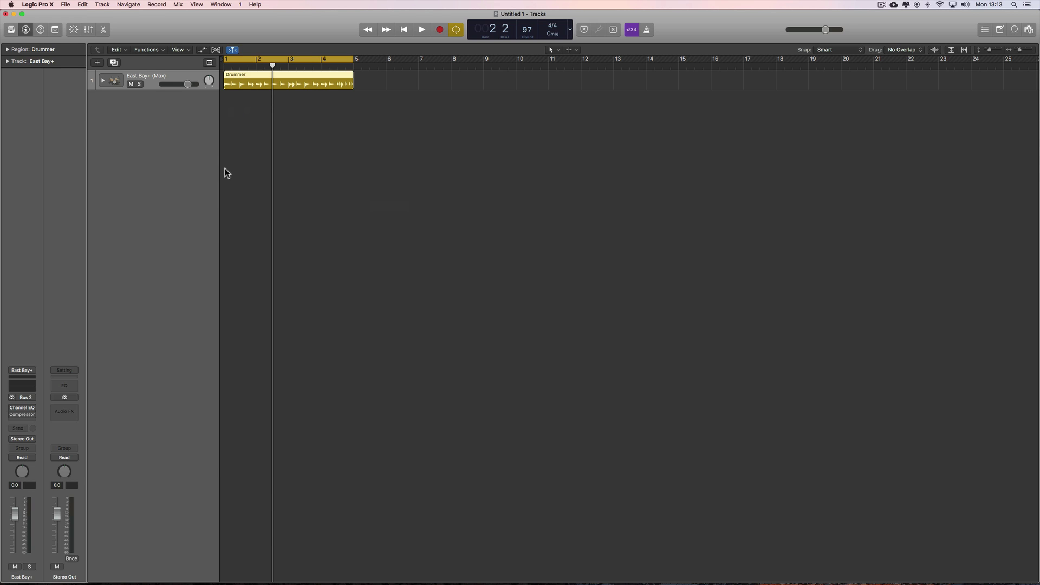
pyautogui.click(23, 421)
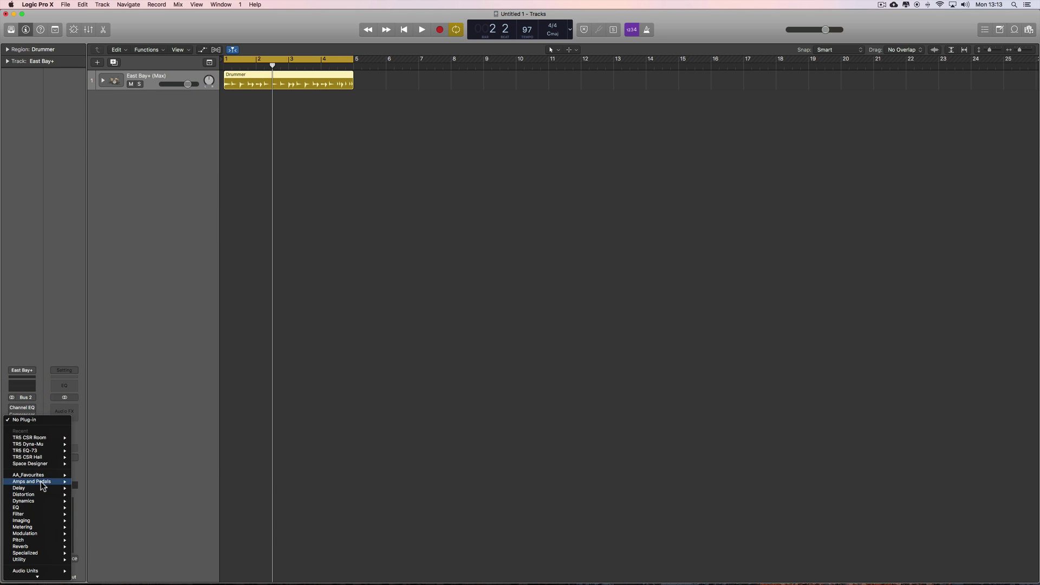
pyautogui.moveTo(43, 476)
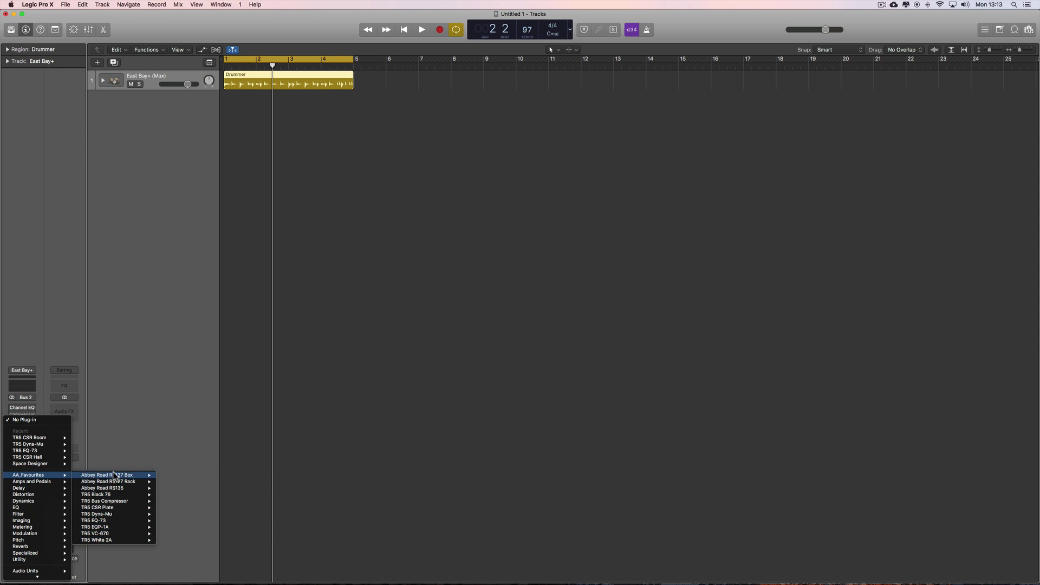
pyautogui.click(149, 220)
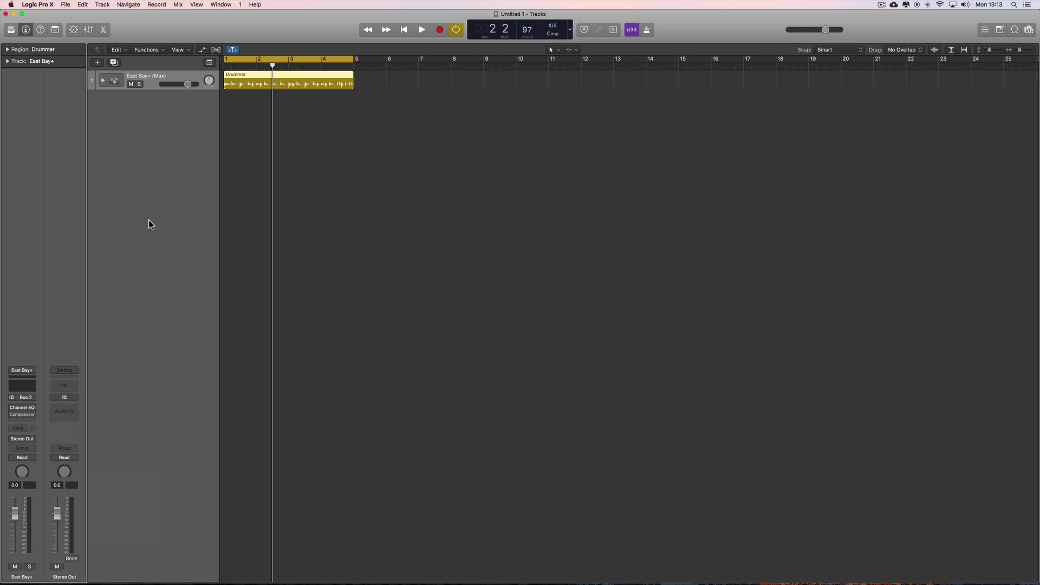